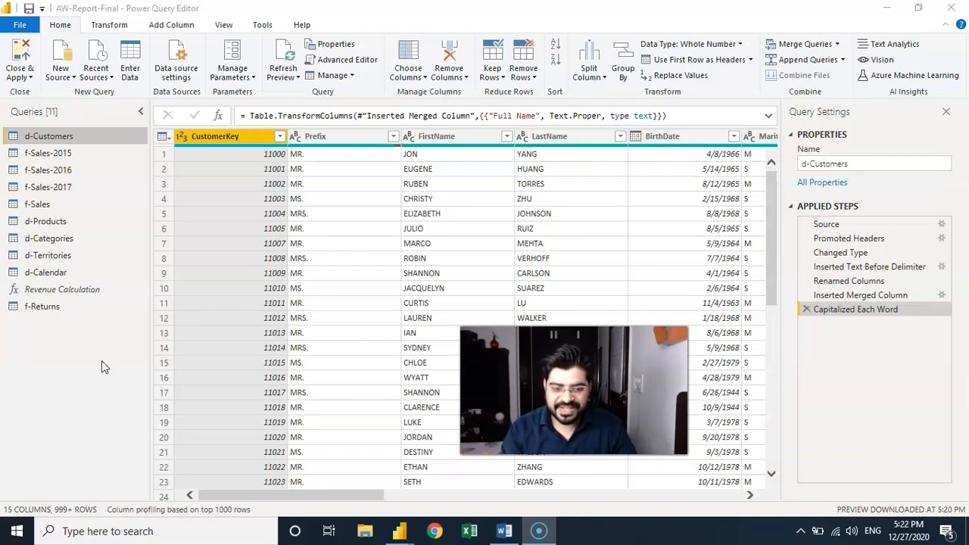
Review the f-Sales-2015, f-Sales-2017 and f-Sales queries, moving f-Sales-2017 below f-Sales in the query list.
left_click(53, 154)
left_click(61, 189)
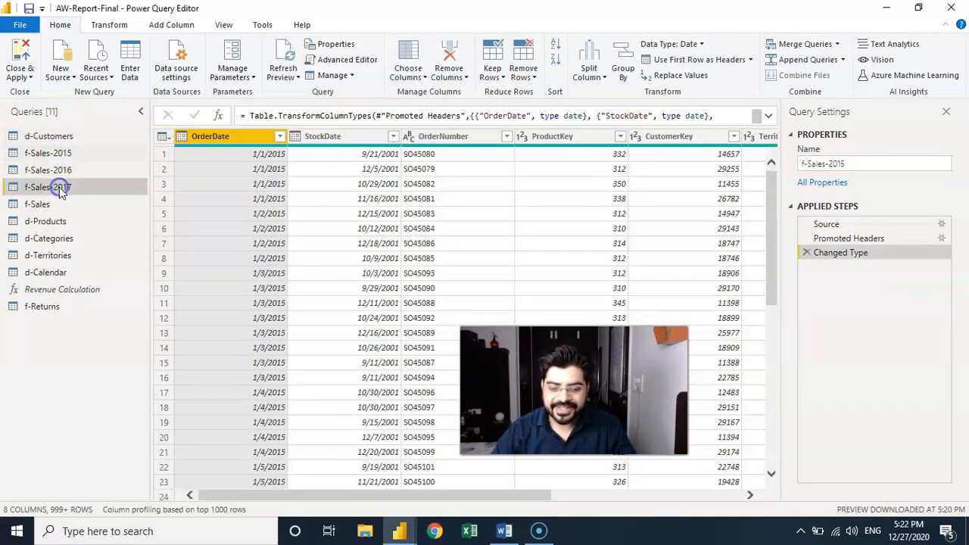
left_click_drag(60, 189, 69, 212)
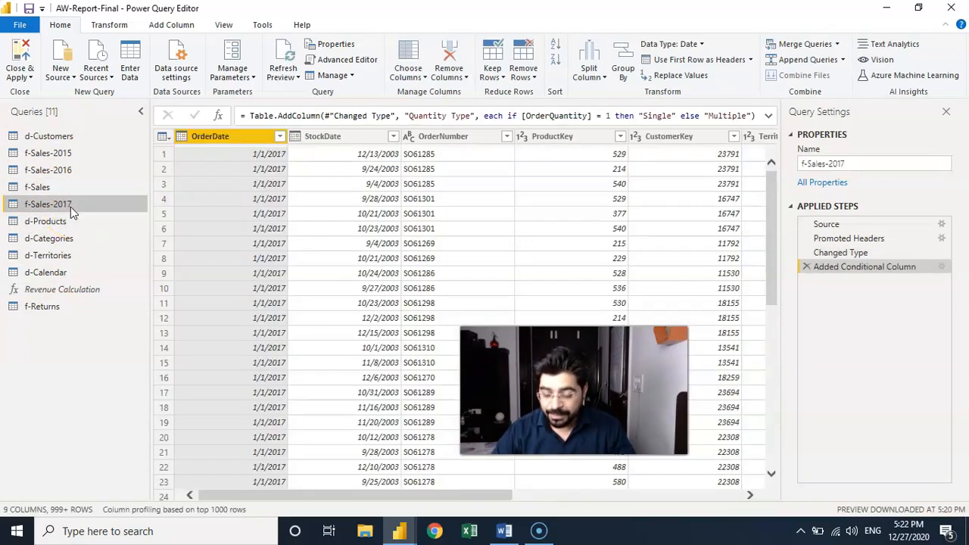
left_click(59, 188)
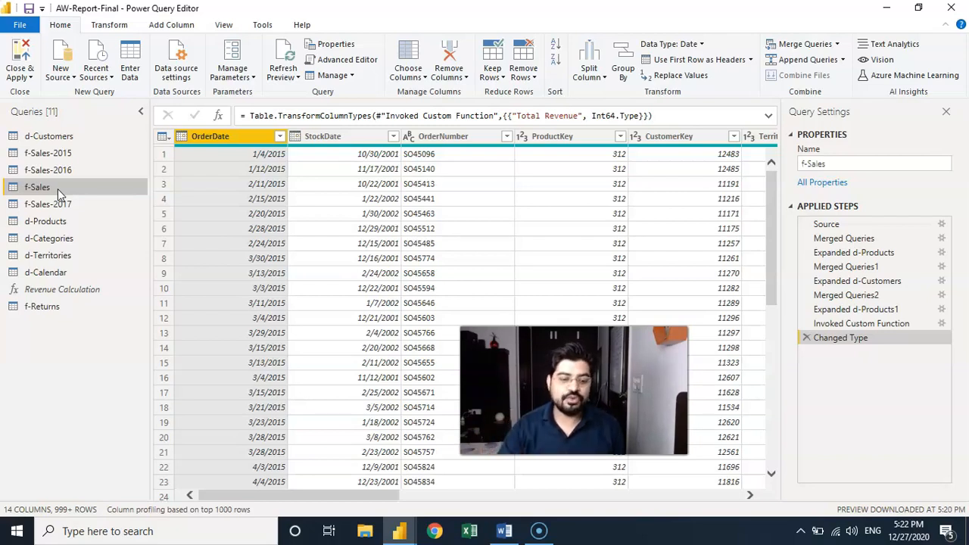
left_click(59, 188)
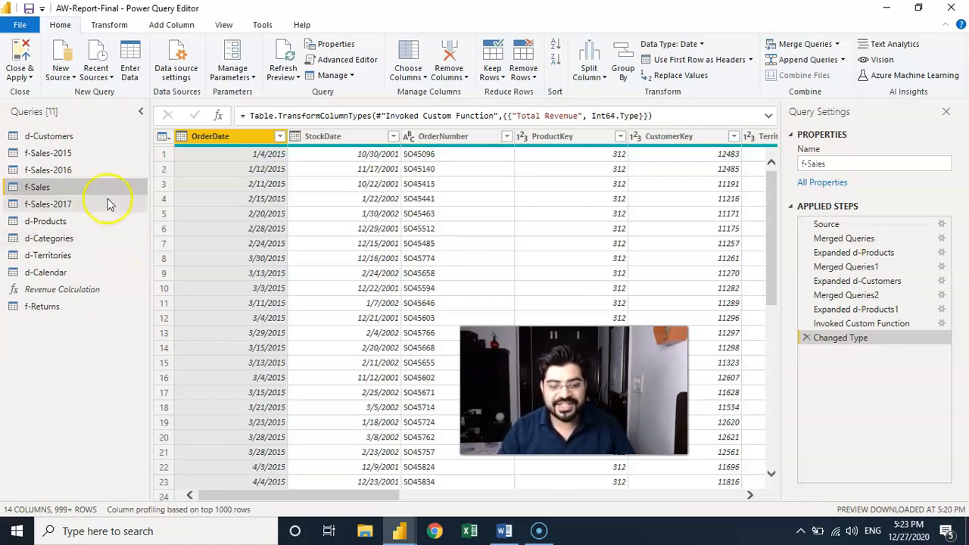
Delete the four sales queries f-Sales-2015, f-Sales-2016, f-Sales and f-Sales-2017 together.
left_click(68, 153)
left_click(67, 203, "shift")
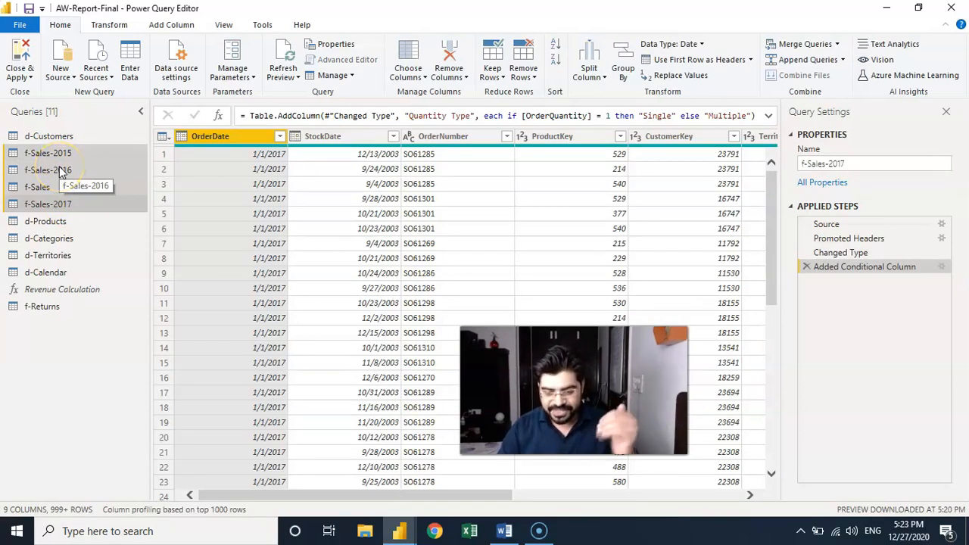
right_click(61, 171)
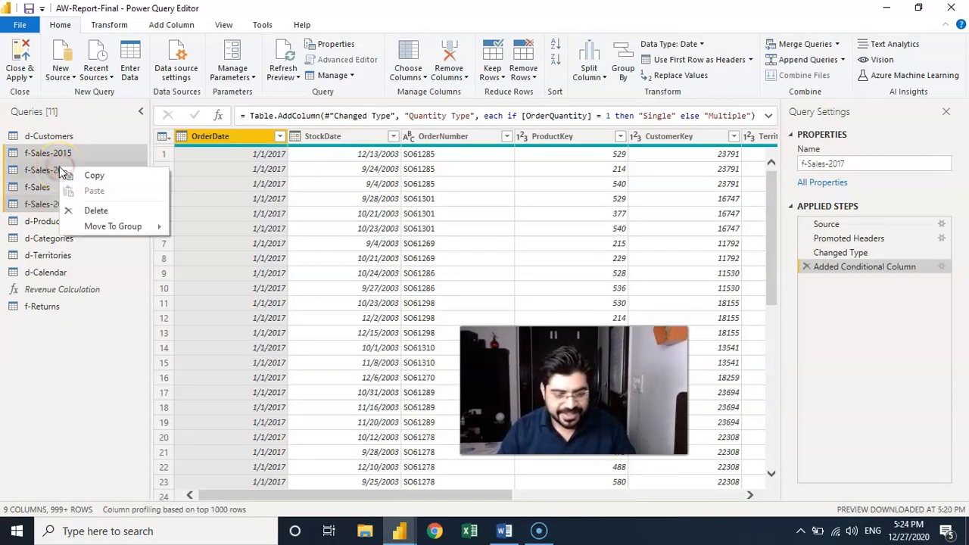
left_click(96, 212)
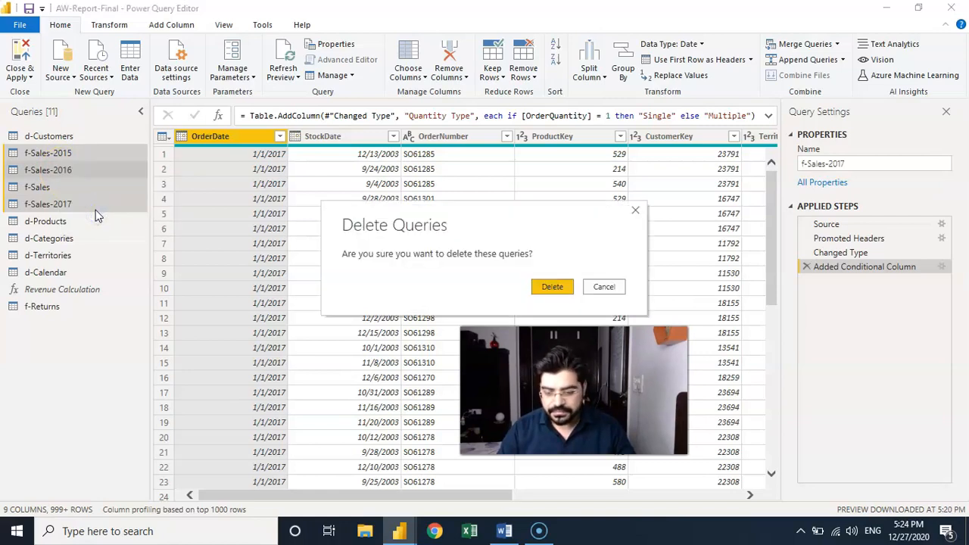
left_click(561, 287)
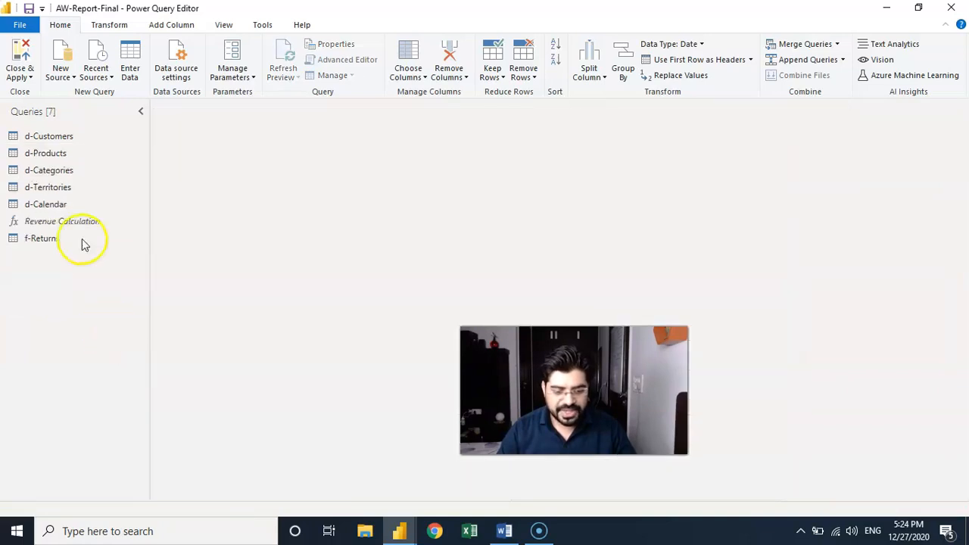
Delete the Revenue Calculation function query.
left_click(74, 227)
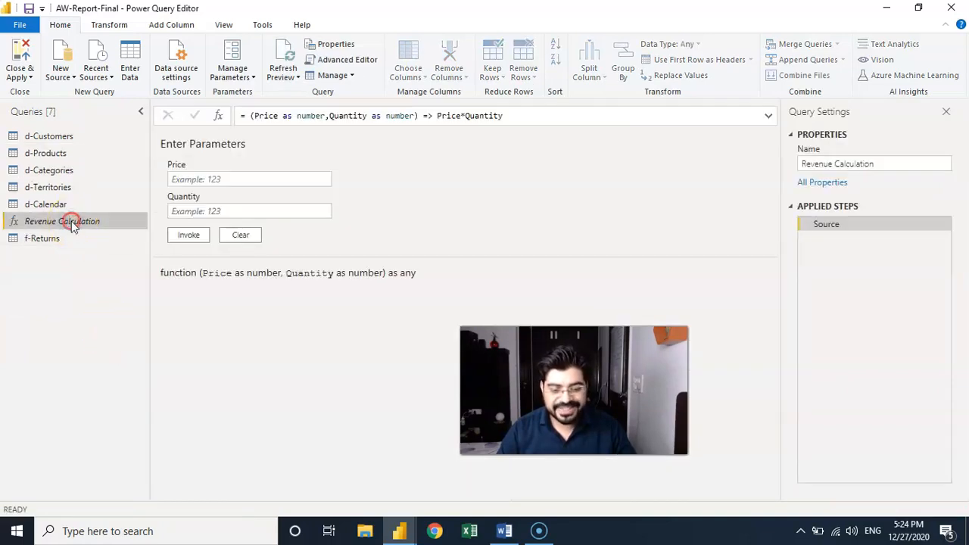
right_click(74, 227)
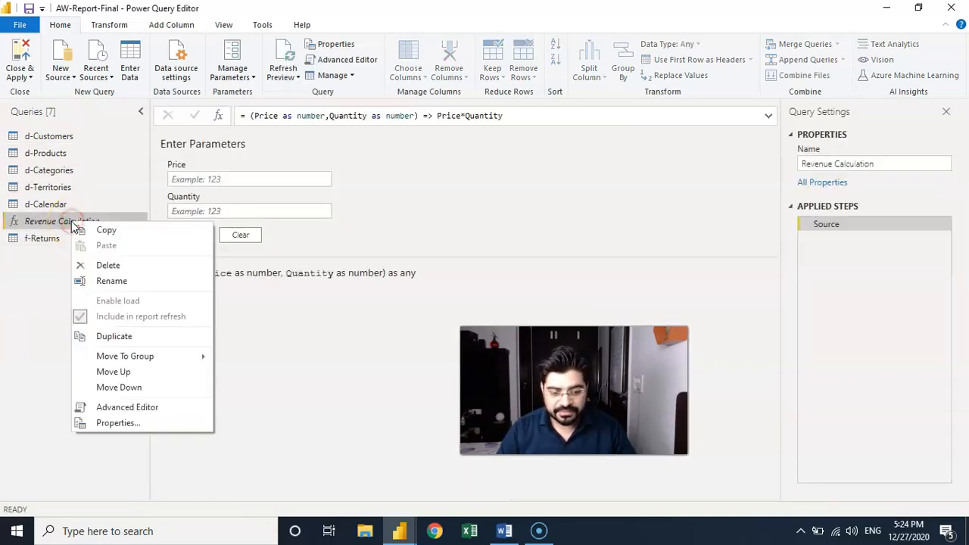
left_click(110, 264)
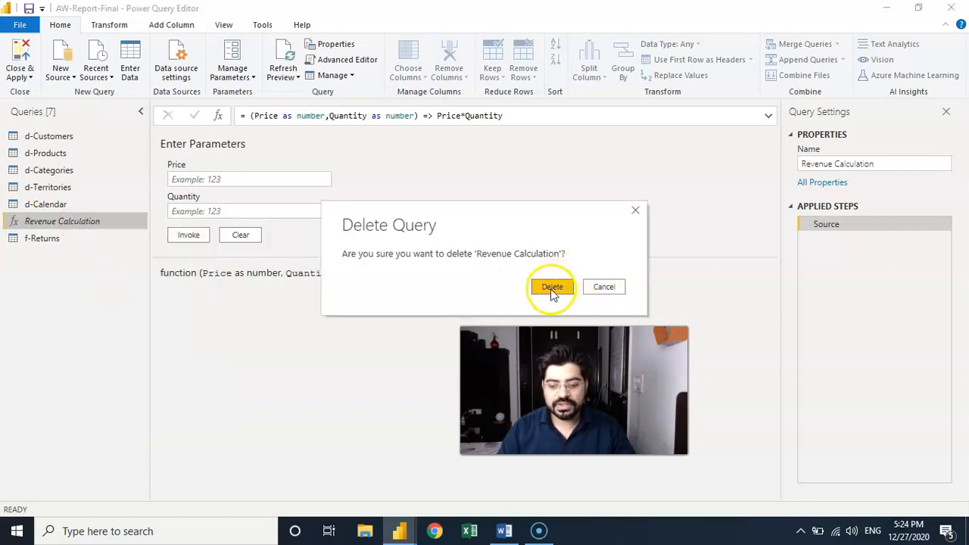
left_click(552, 288)
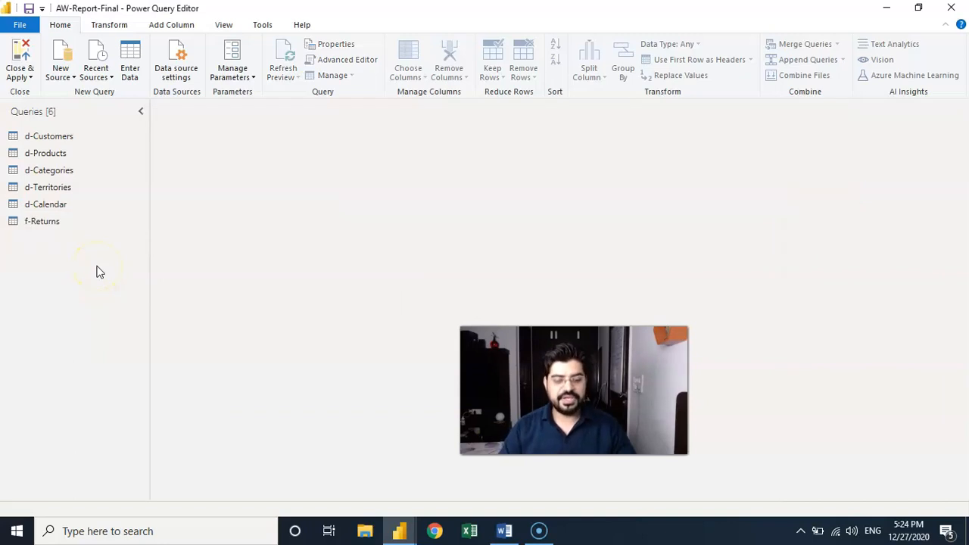
Check the d-Customers and f-Returns queries and start a new query from a Folder data source.
left_click(66, 136)
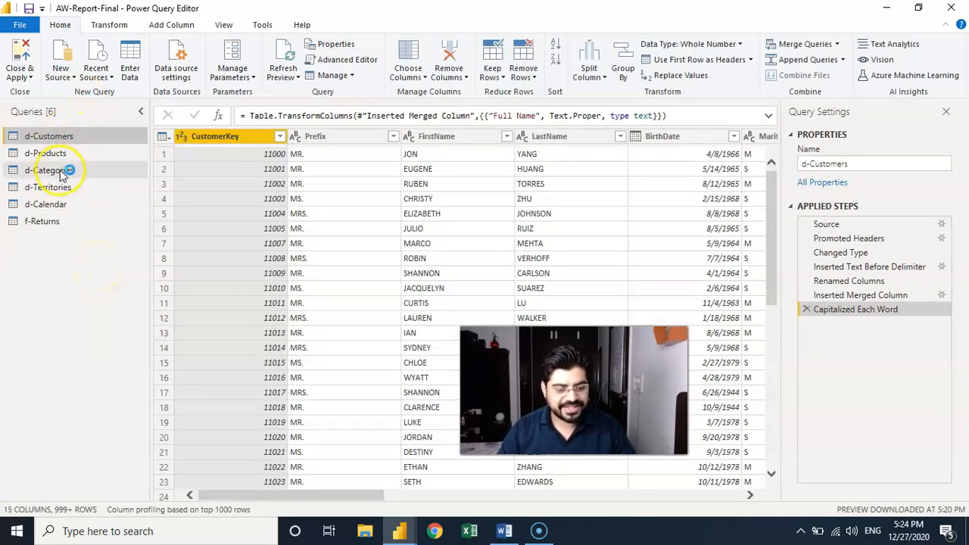
left_click(55, 222)
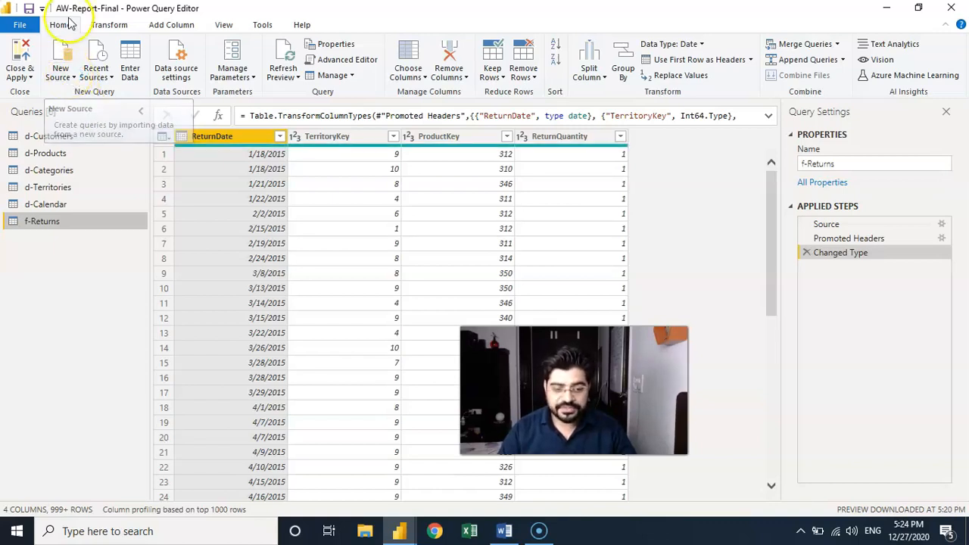
left_click(61, 78)
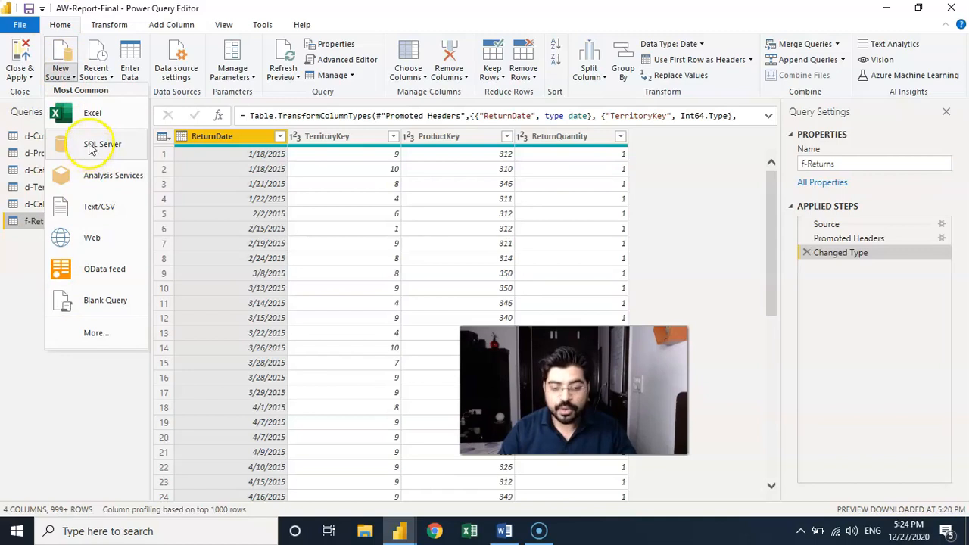
left_click(60, 53)
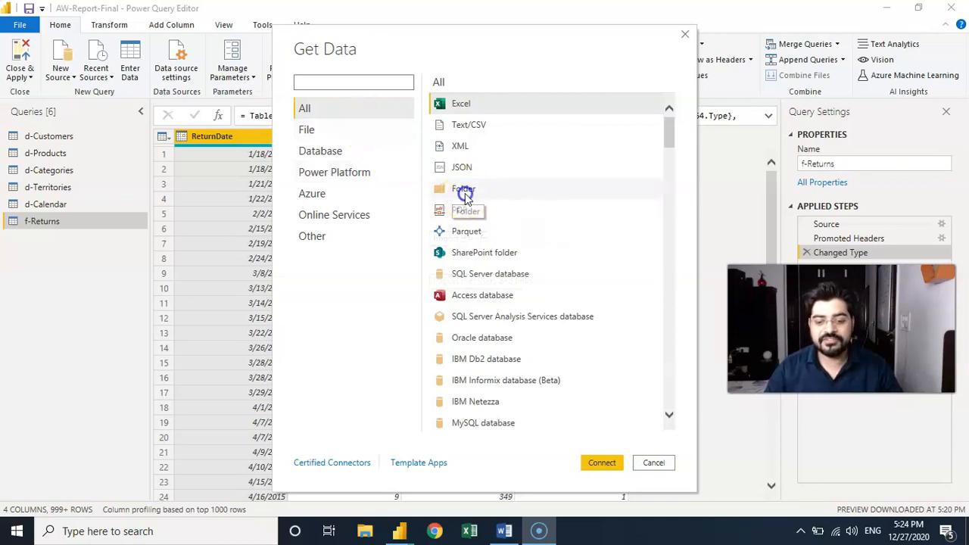
left_click(465, 191)
left_click(602, 463)
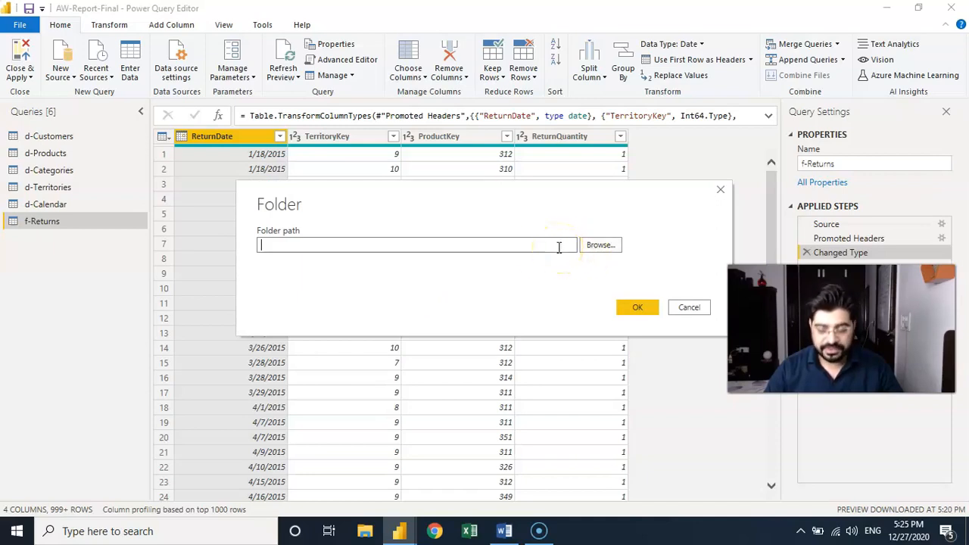
Set the folder source to D:\LwLL\PBI All in One\Data\Case Study 1\AW-Sales and load its file list.
left_click(602, 246)
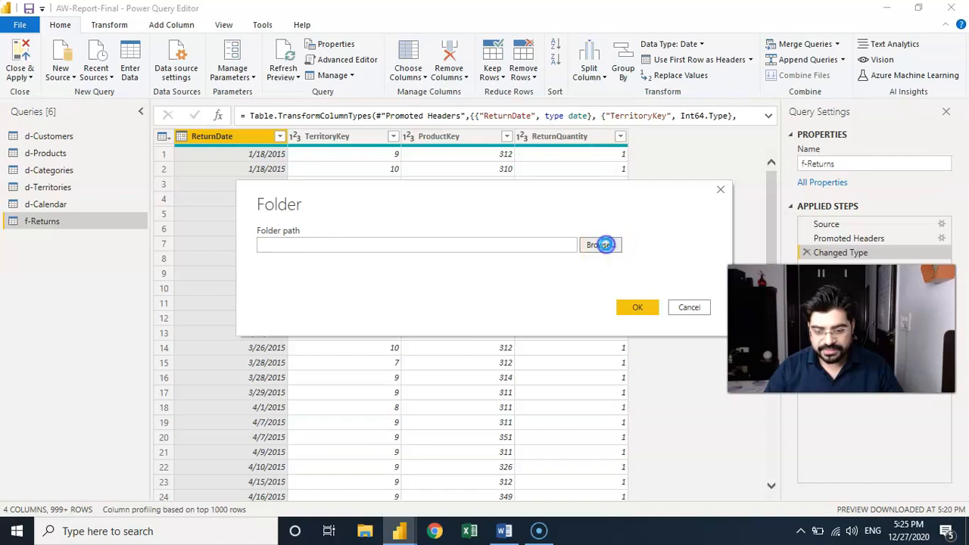
left_click_drag(580, 231, 576, 210)
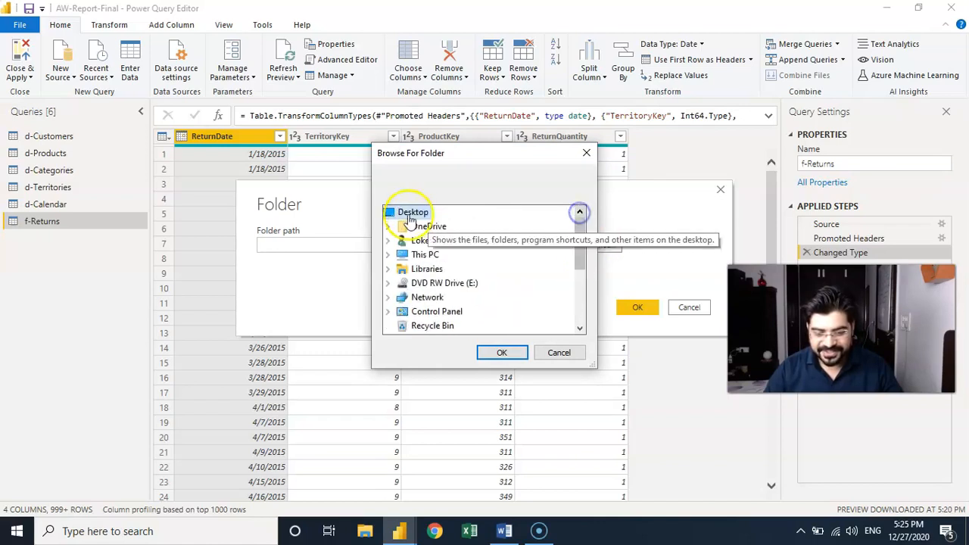
left_click(407, 216)
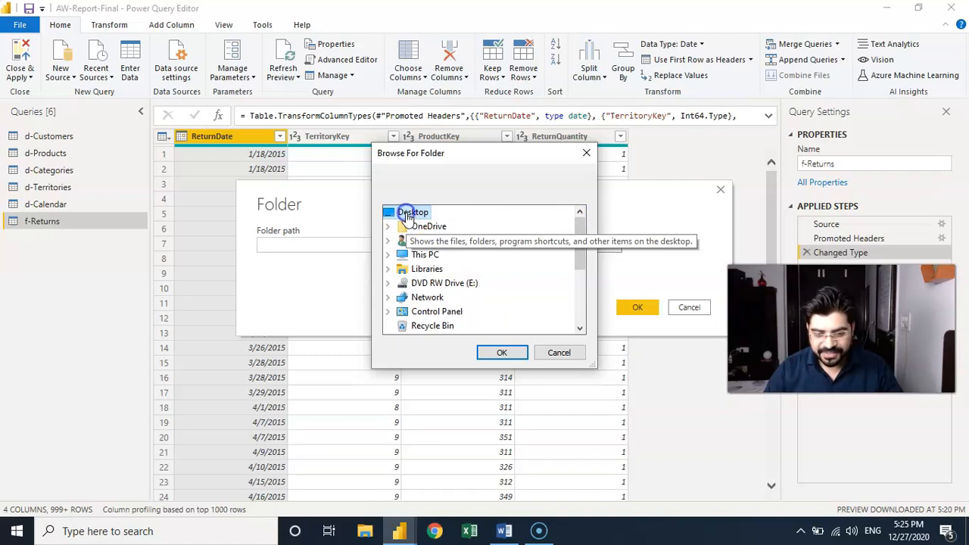
left_click(429, 256)
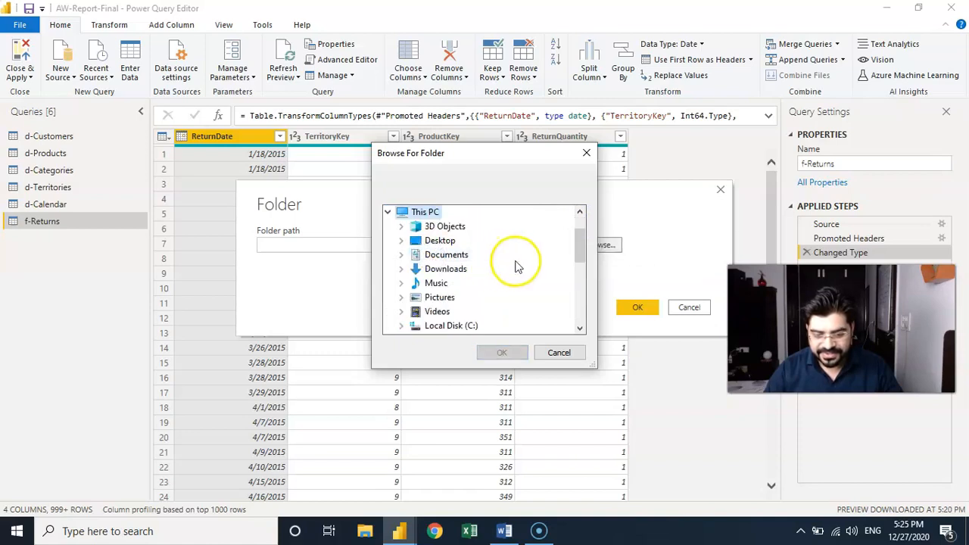
left_click_drag(577, 243, 579, 257)
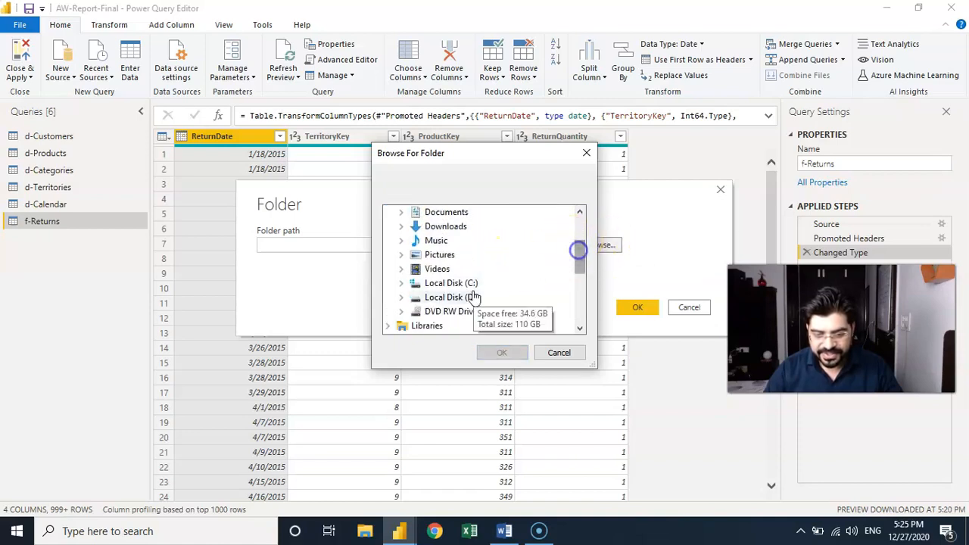
left_click(456, 298)
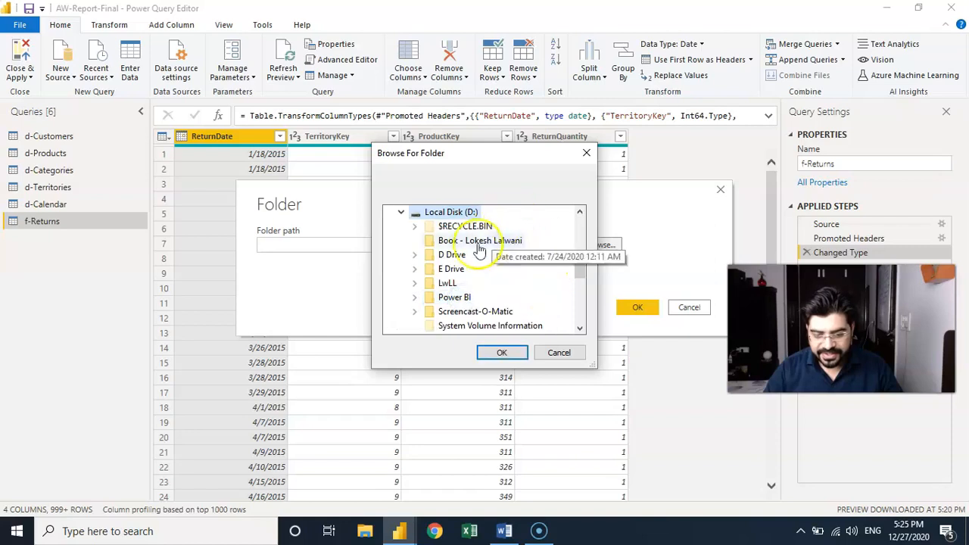
double_click(458, 283)
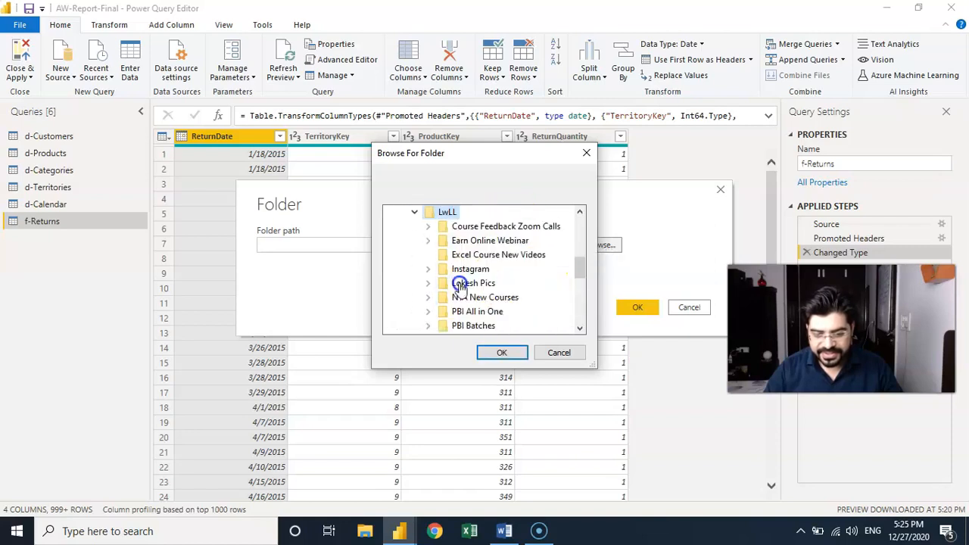
double_click(493, 313)
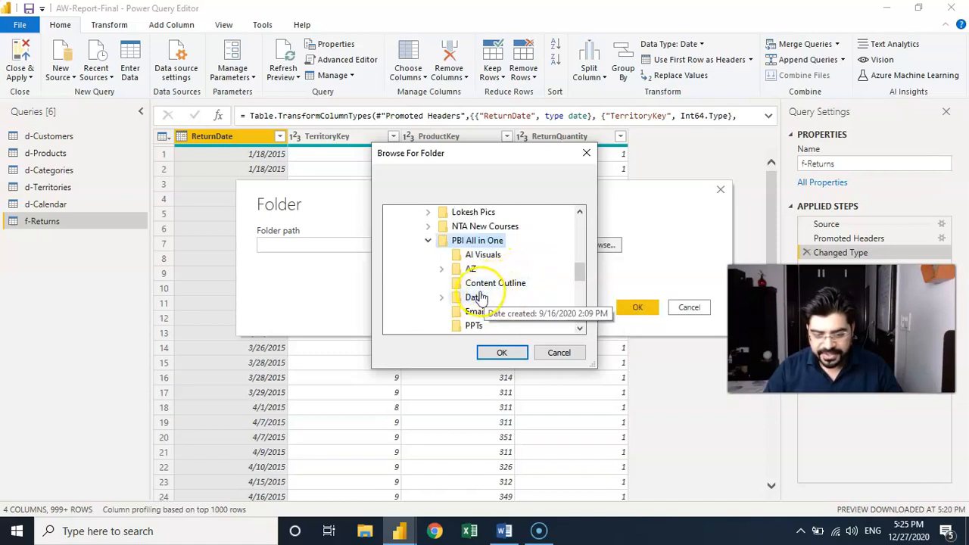
double_click(479, 296)
left_click(517, 270)
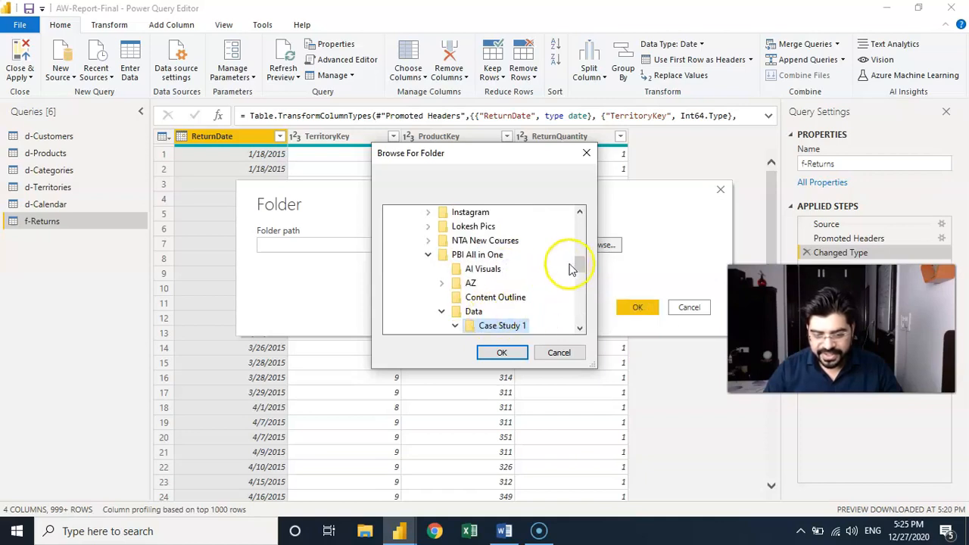
scroll(580, 271, "down", 2)
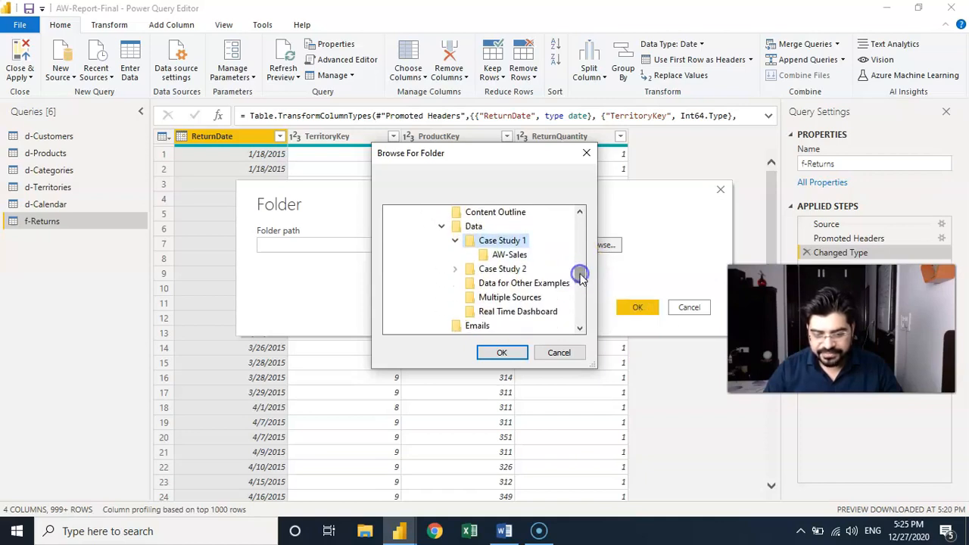
left_click(509, 255)
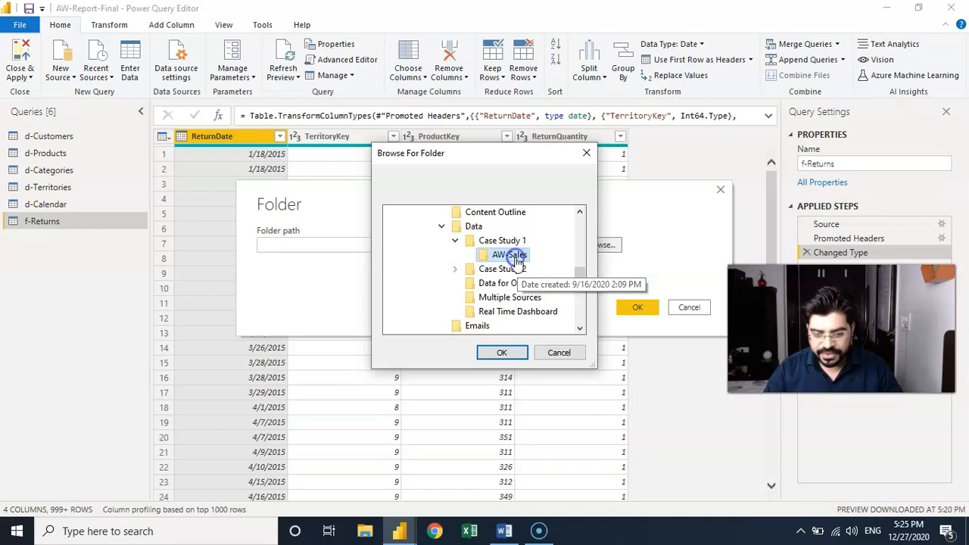
left_click(507, 353)
left_click(630, 306)
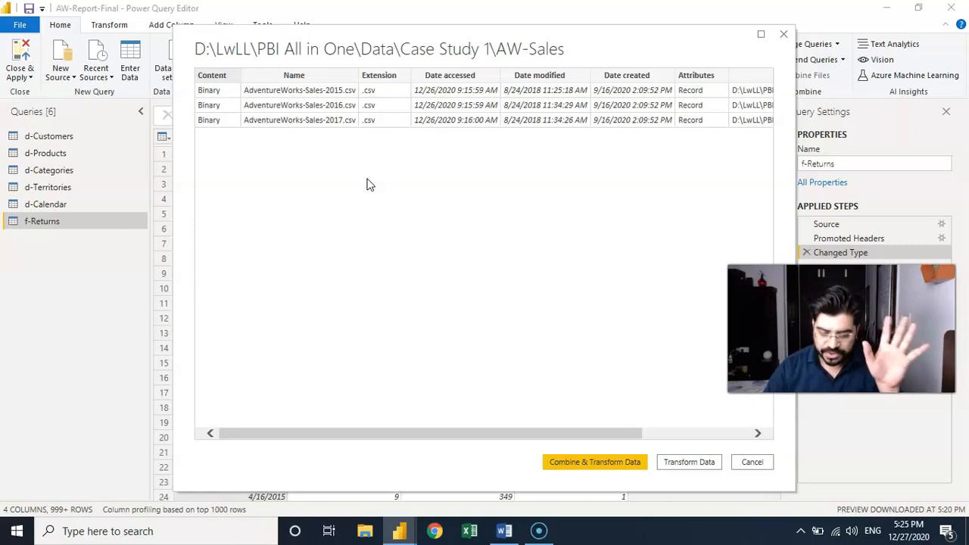
Combine and transform the folder's CSV files with the first file as sample, and collapse the Transform File query group.
left_click(596, 466)
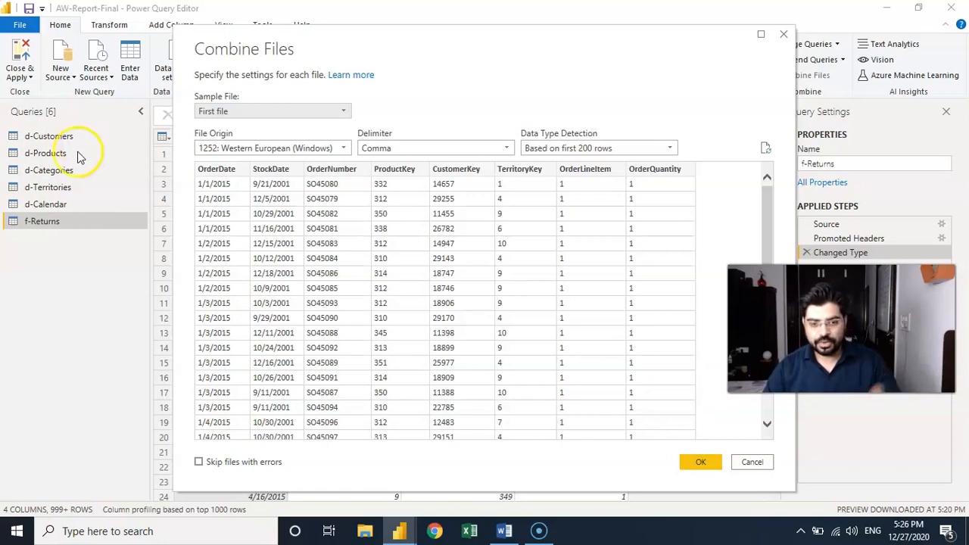
left_click(697, 462)
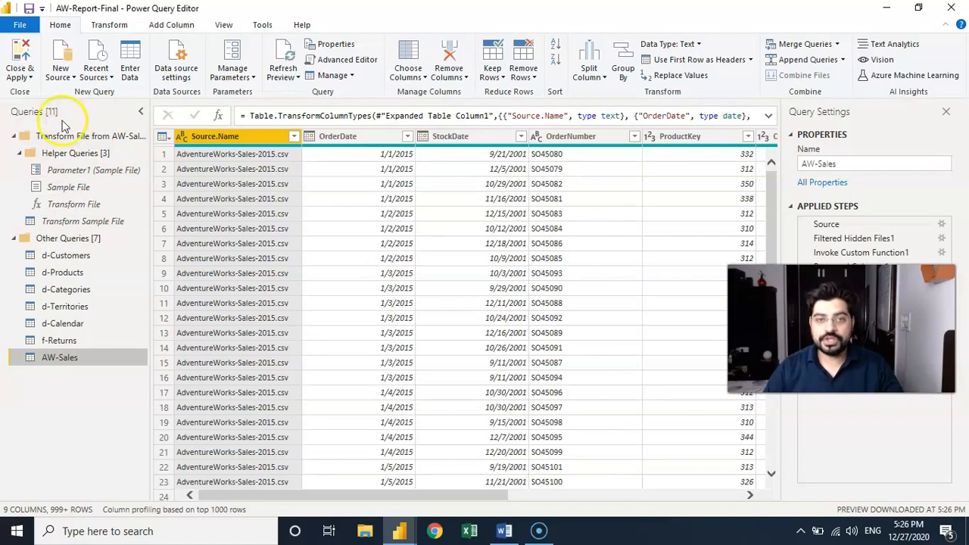
left_click(15, 139)
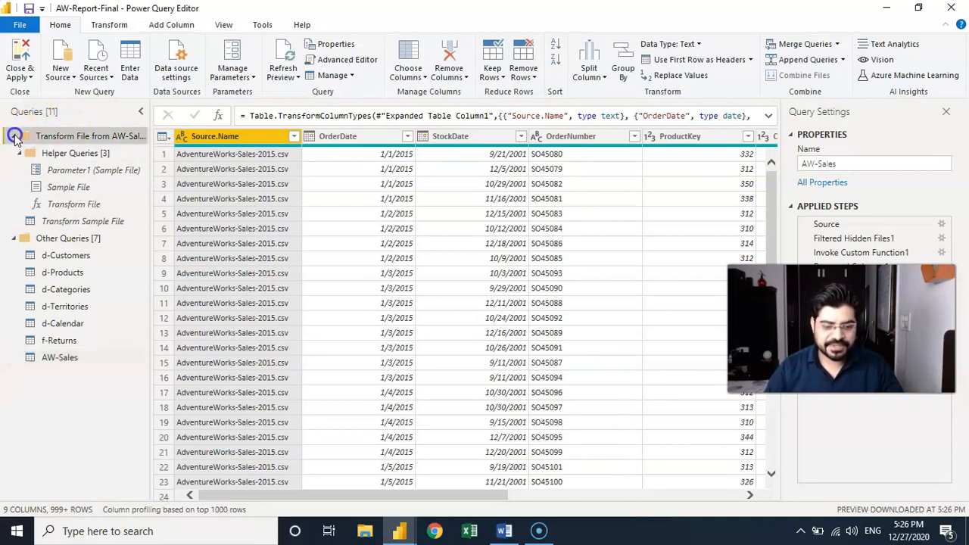
left_click(73, 273)
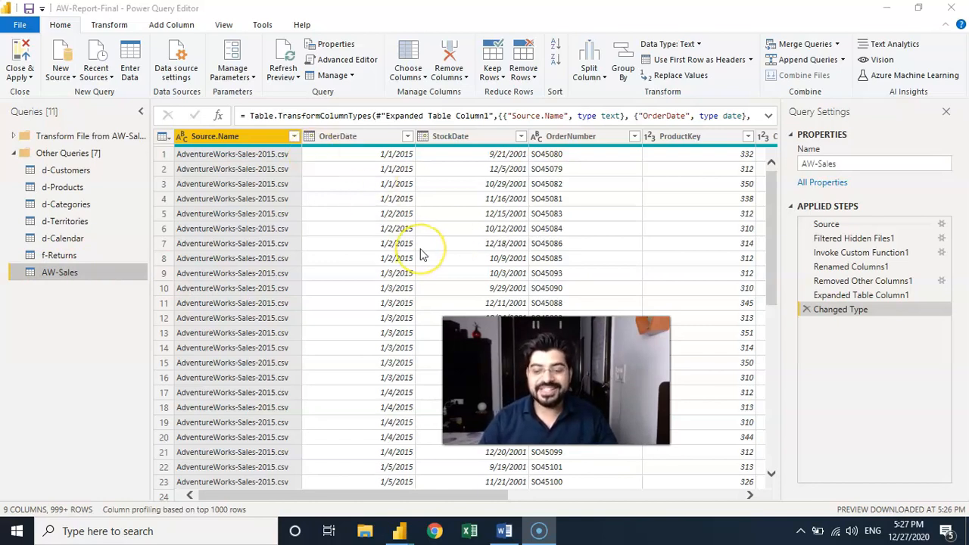
Load the complete list of source file names in the Source.Name column filter of the AW-Sales query.
left_click(296, 136)
left_click(297, 136)
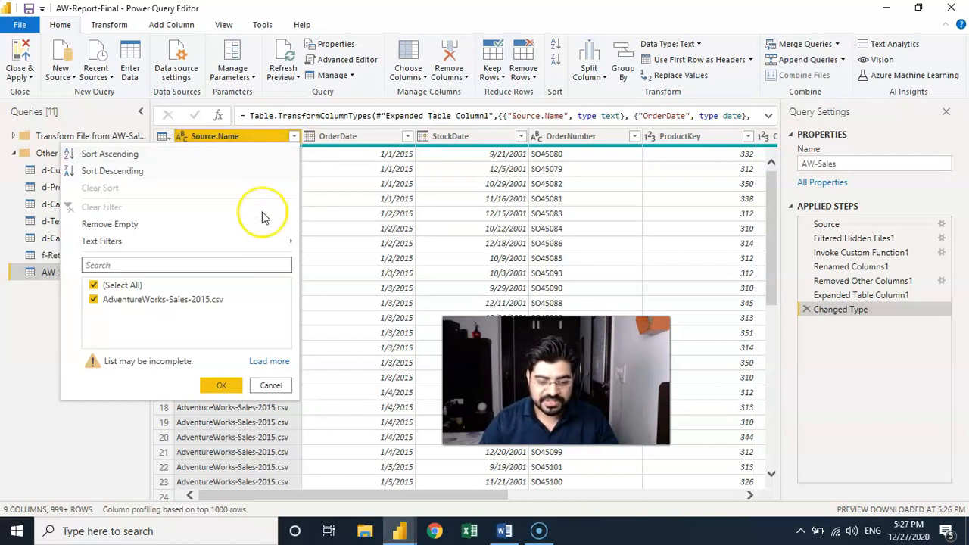
left_click(263, 362)
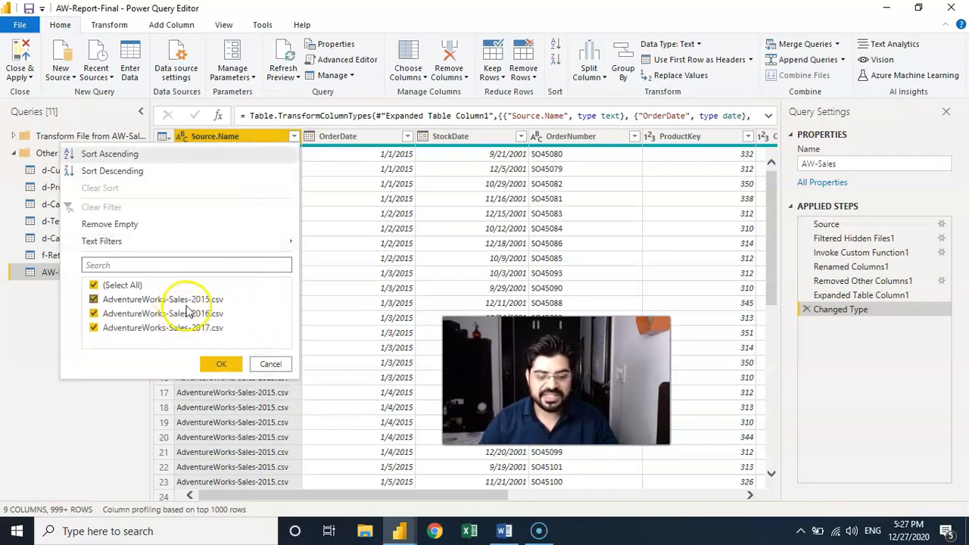
Dismiss the Source.Name filter without changes and remove the Source.Name column from the AW-Sales query.
left_click(272, 367)
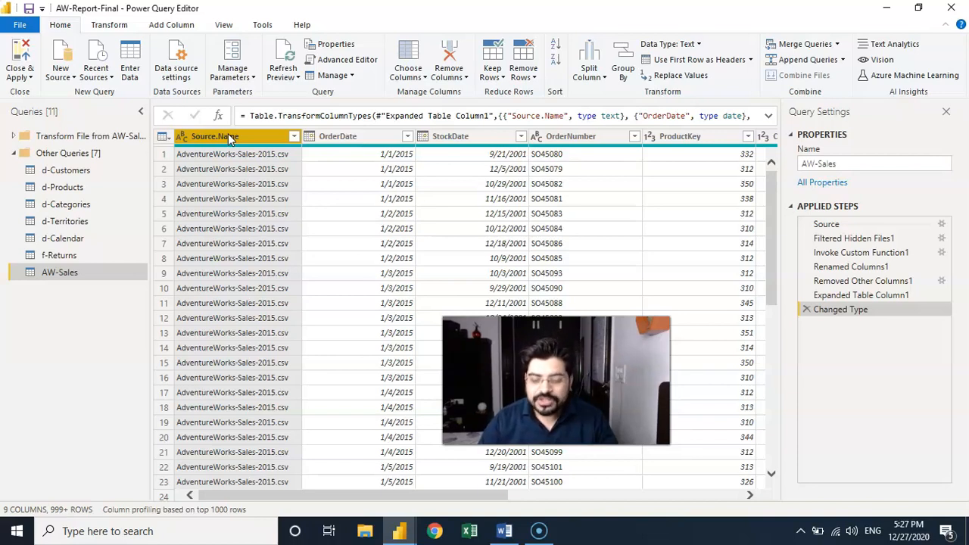
right_click(231, 138)
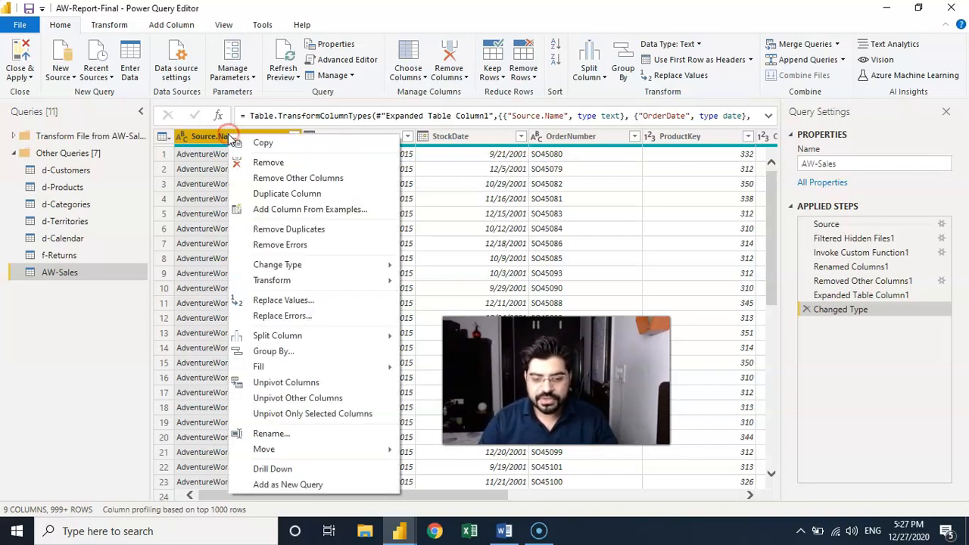
left_click(259, 165)
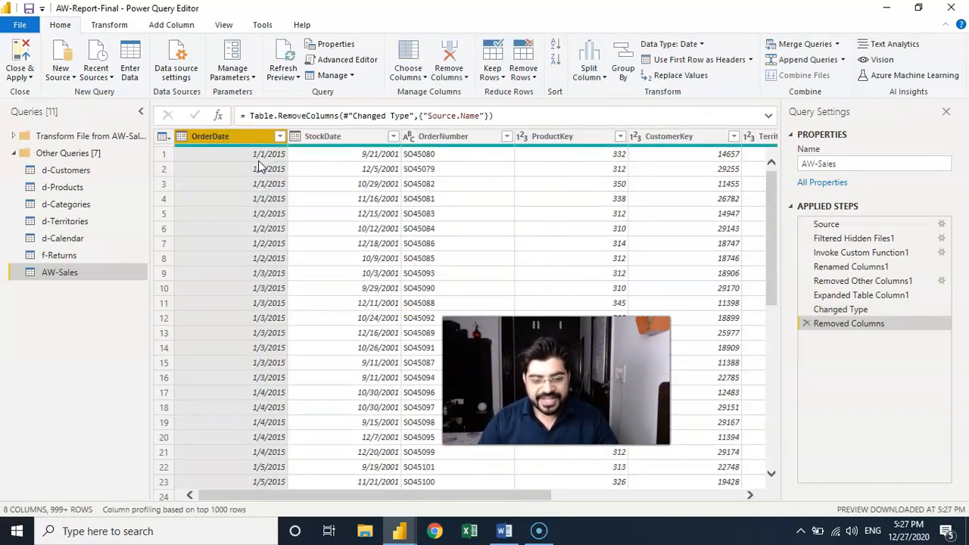
left_click(205, 146)
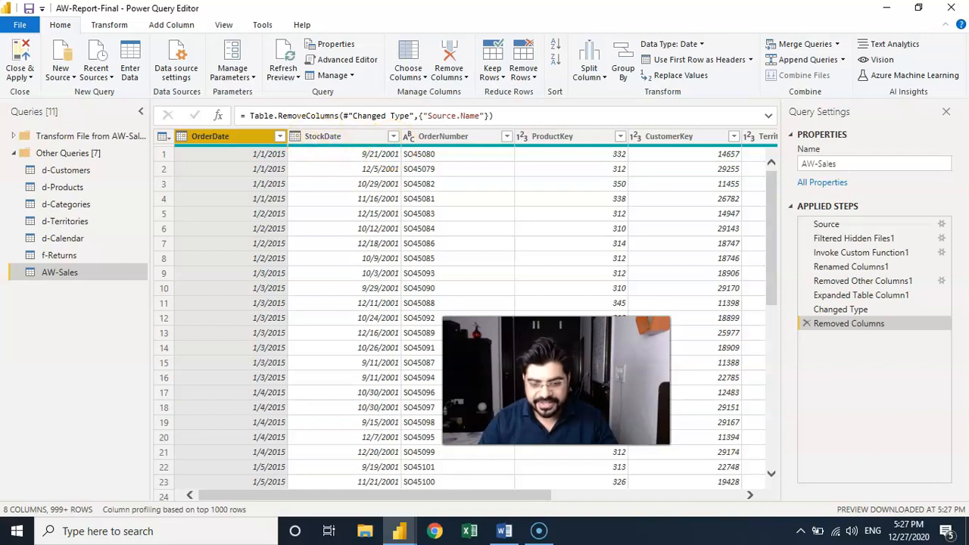
Review the remaining columns of the AW-Sales query and rename the query as f-Sales.
left_click_drag(449, 497, 655, 511)
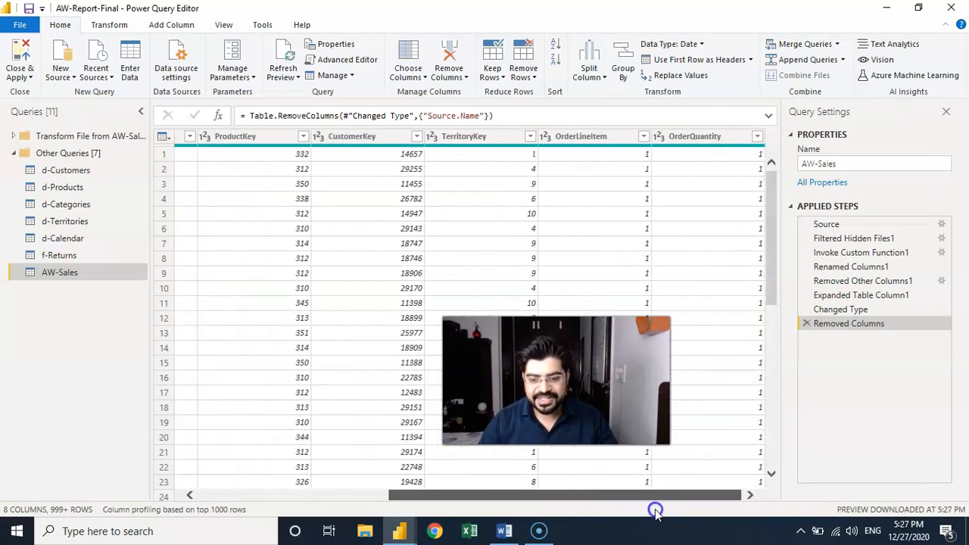
left_click(816, 164)
left_click_drag(815, 164, 795, 168)
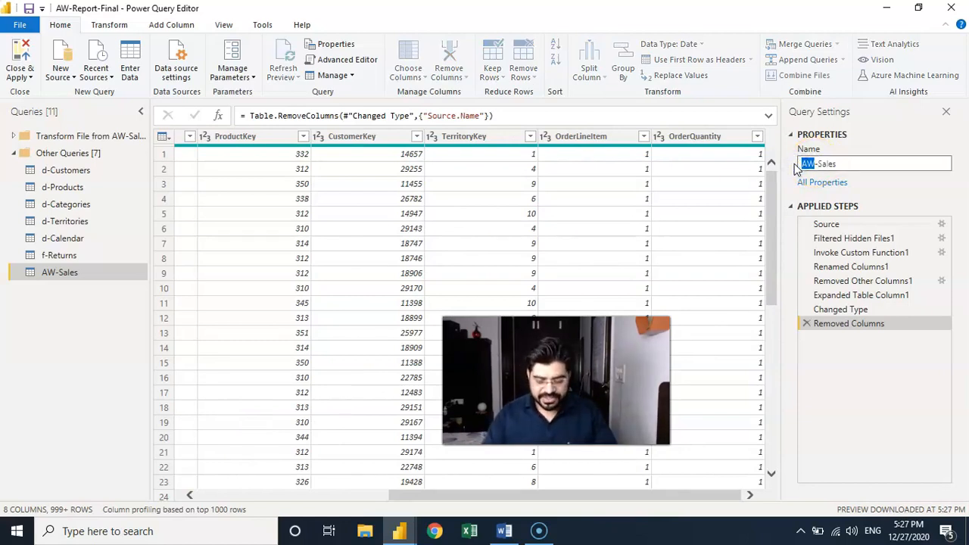
type("f")
key("Return")
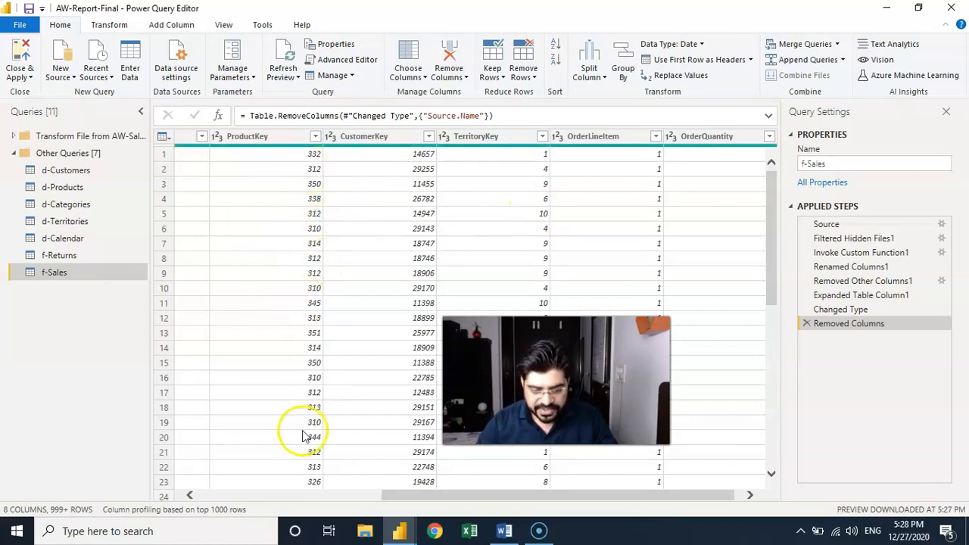
Calculate the latest OrderDate in the f-Sales query as a check, and delete that calculation from the applied steps.
left_click_drag(435, 496, 222, 498)
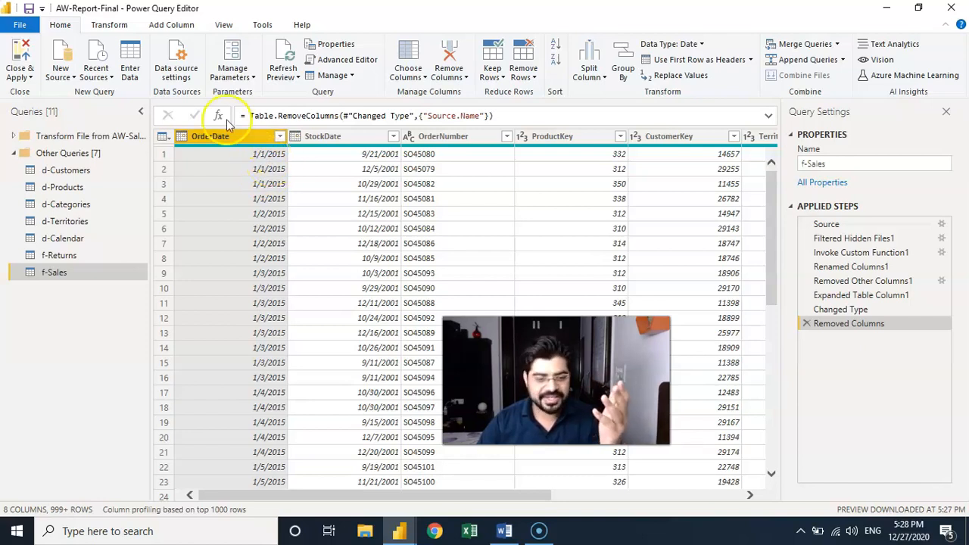
left_click(118, 26)
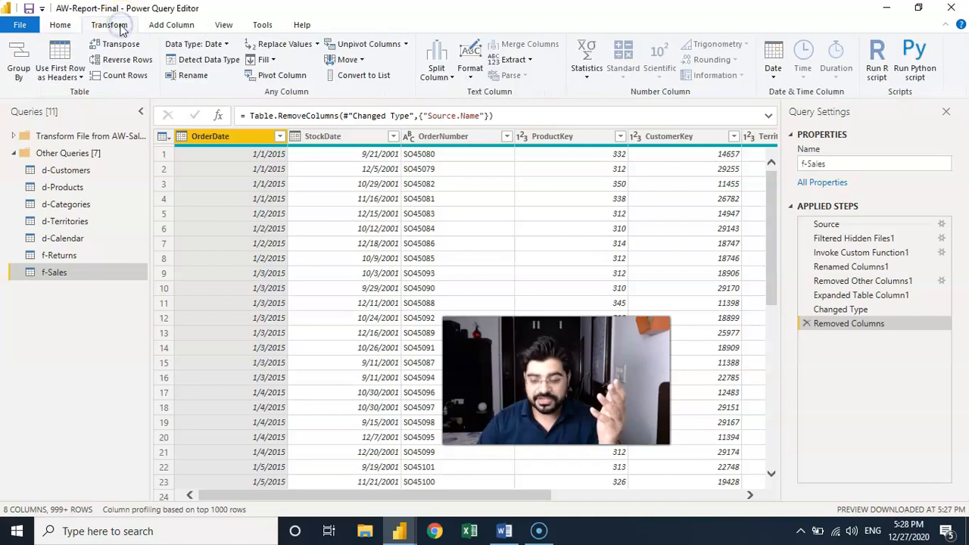
left_click(774, 68)
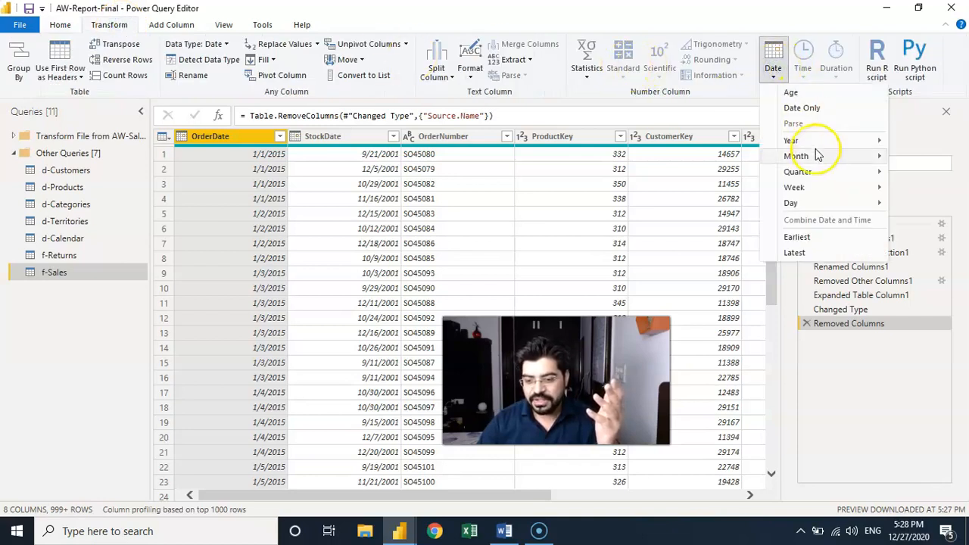
left_click(828, 254)
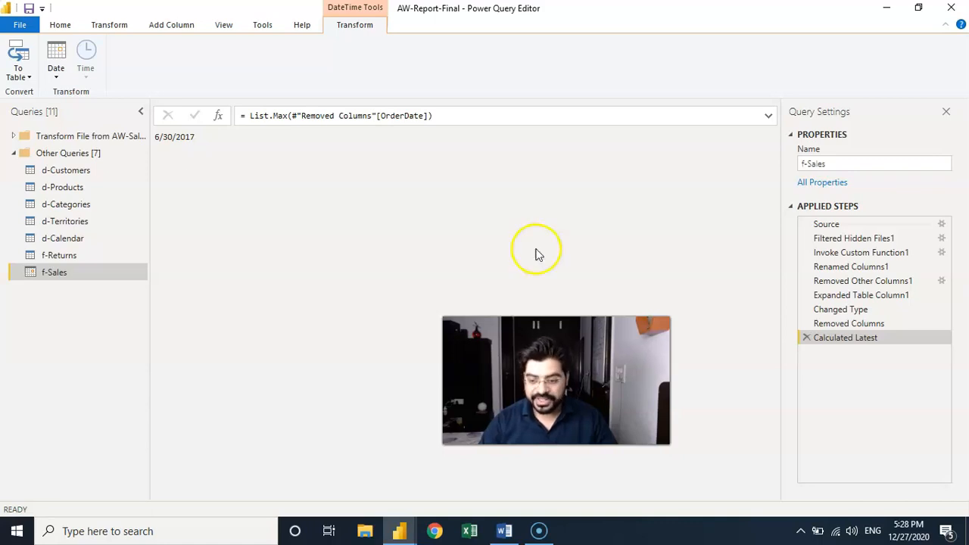
left_click(808, 338)
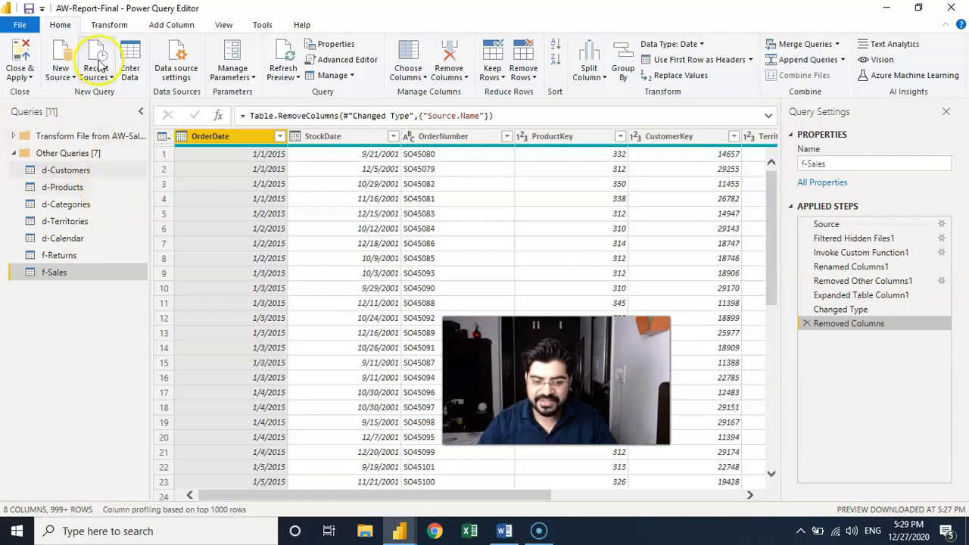
Import AdventureWorks-Product-Subcategories.csv from the Case Study 1 folder as a new Text/CSV query with the default import settings.
left_click(71, 76)
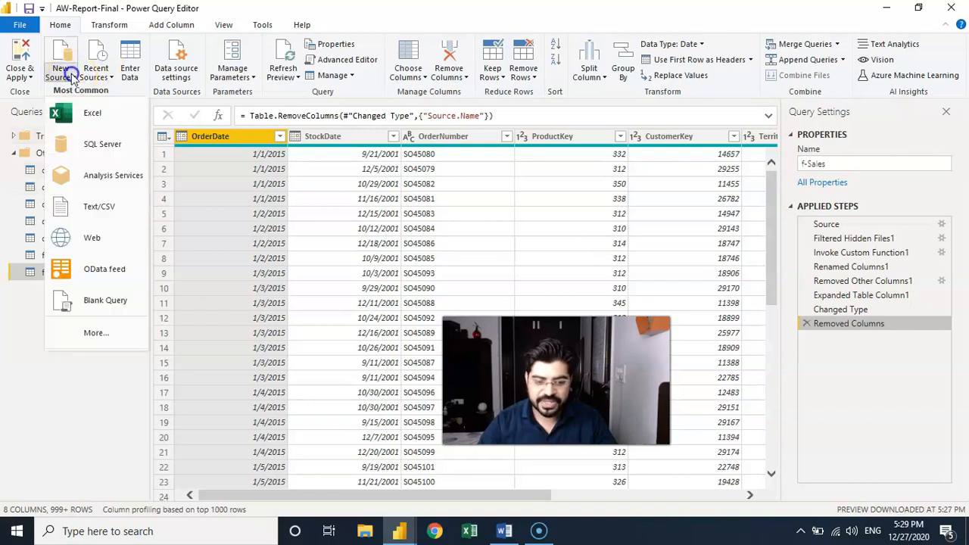
left_click(106, 209)
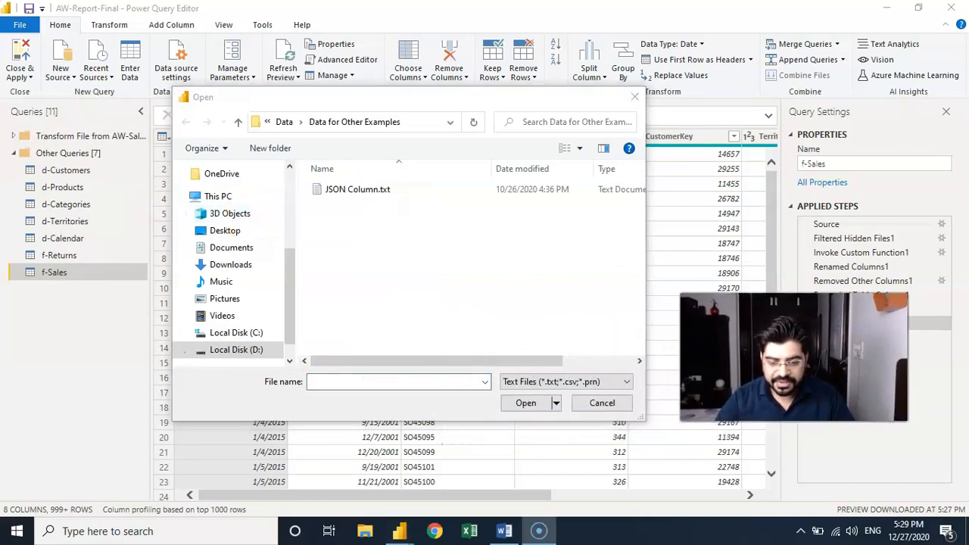
left_click(285, 123)
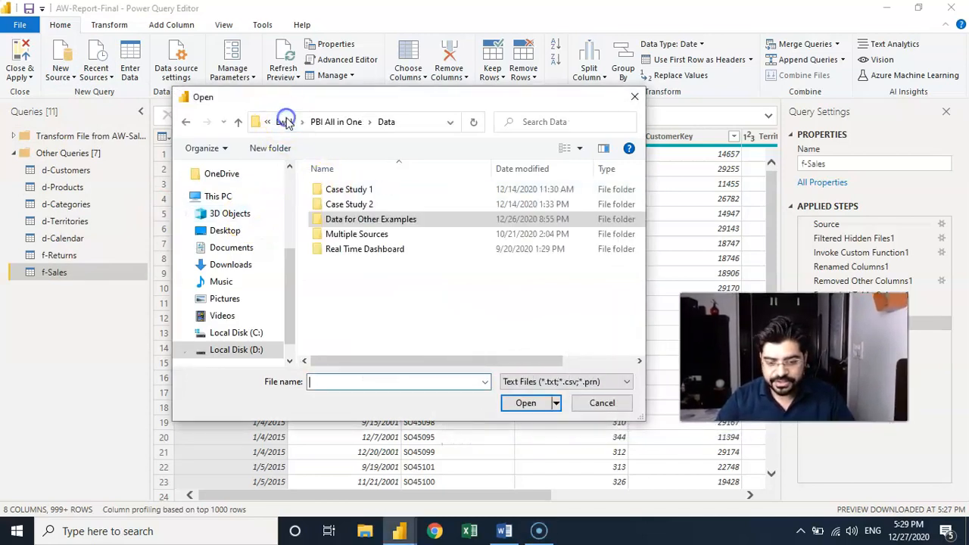
double_click(346, 190)
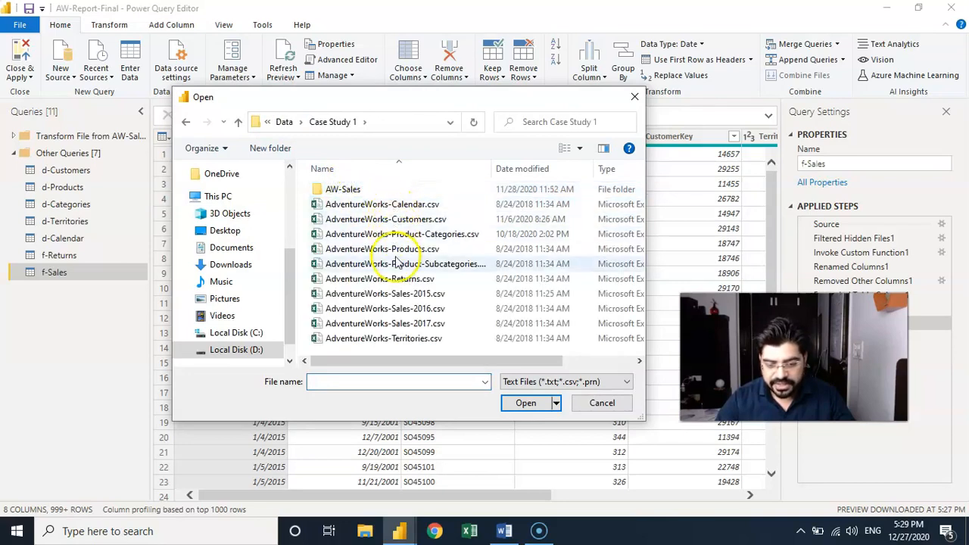
left_click(416, 265)
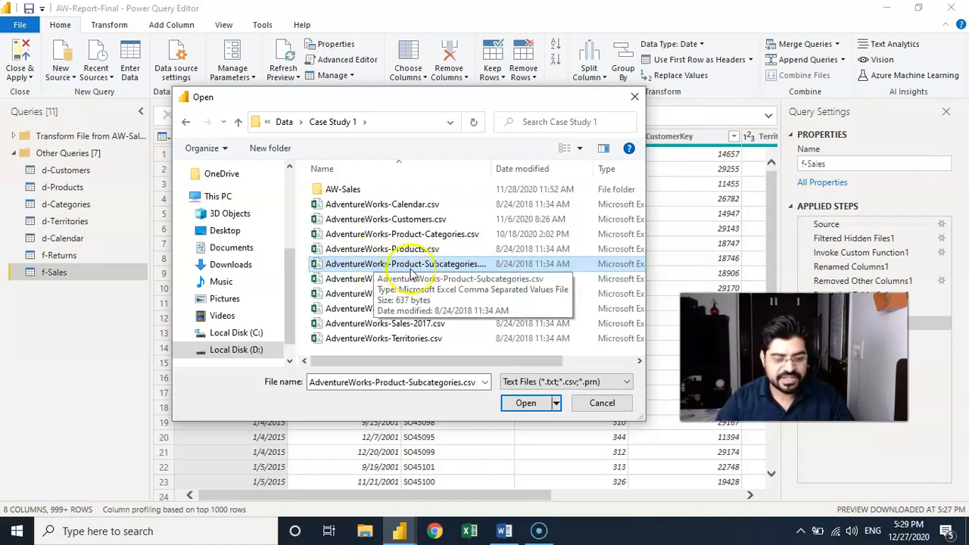
left_click(524, 404)
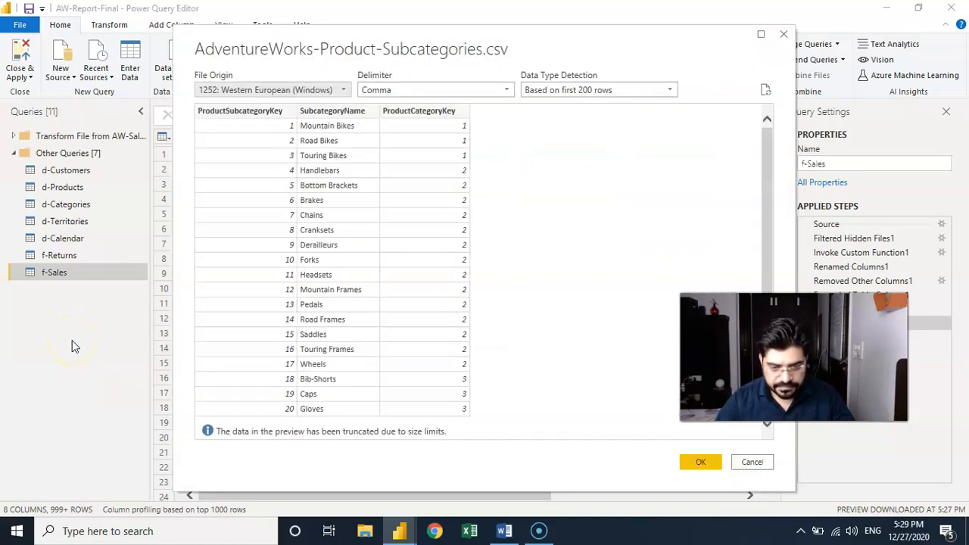
left_click(690, 461)
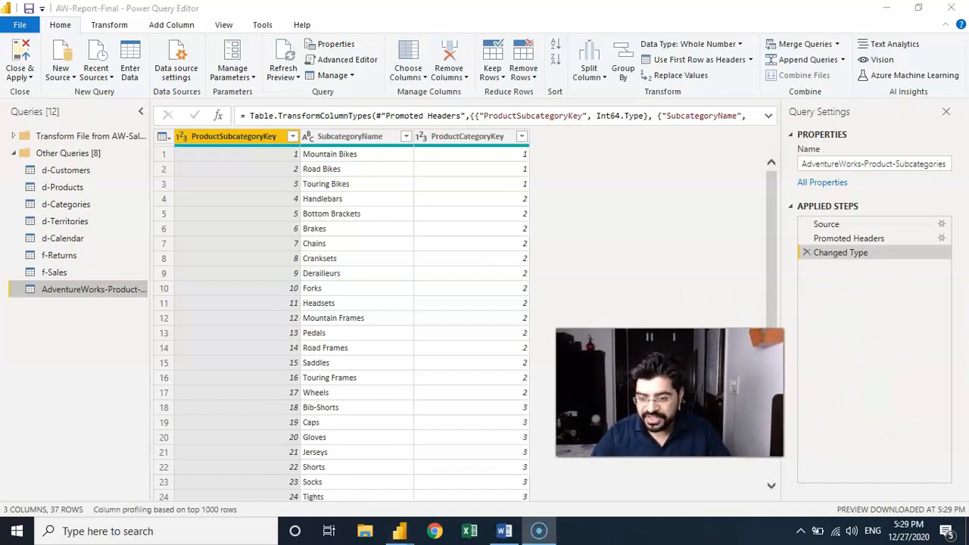
Rename the imported AdventureWorks-Product-Subcategories query as d-Subcategories.
left_click_drag(894, 164, 810, 167)
type("d")
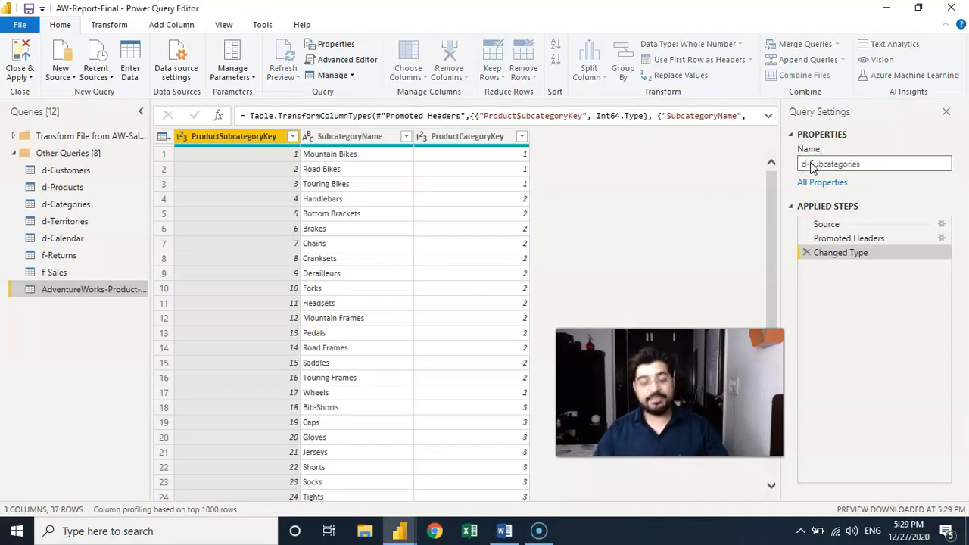
key("Return")
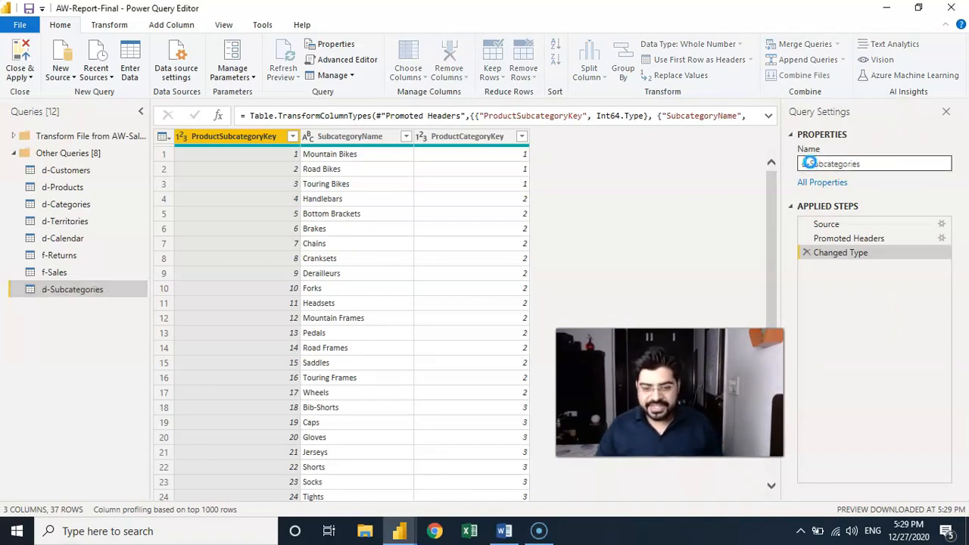